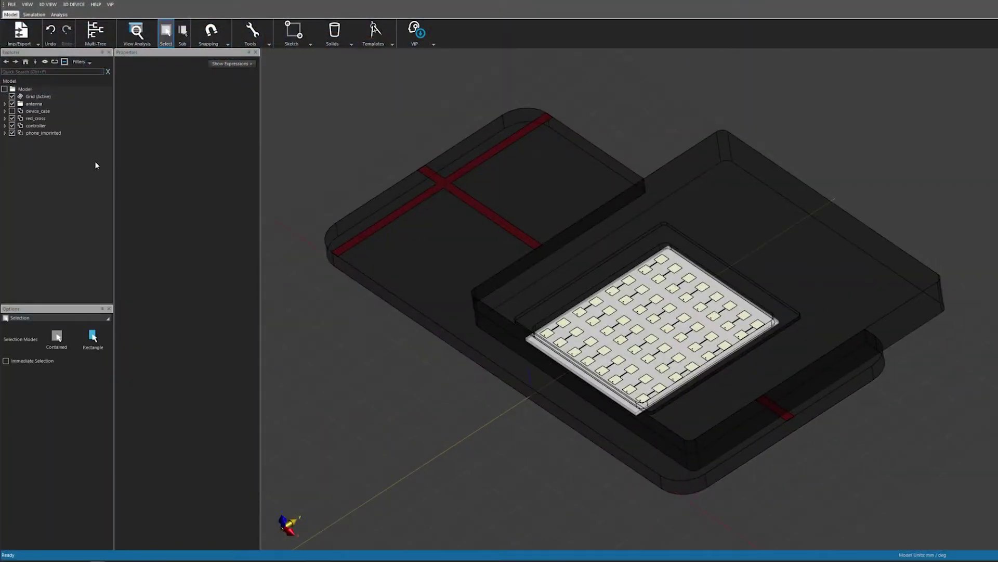
Orbit to a near top-down view, switch to perspective projection, and zoom into the array.
middle_drag(336, 278, 285, 526)
right_click(285, 527)
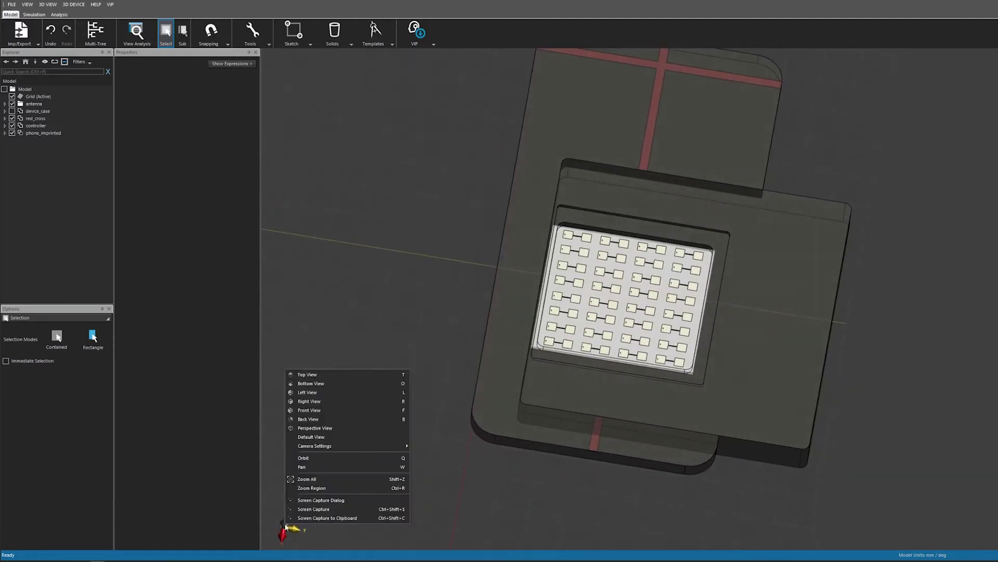
click(326, 428)
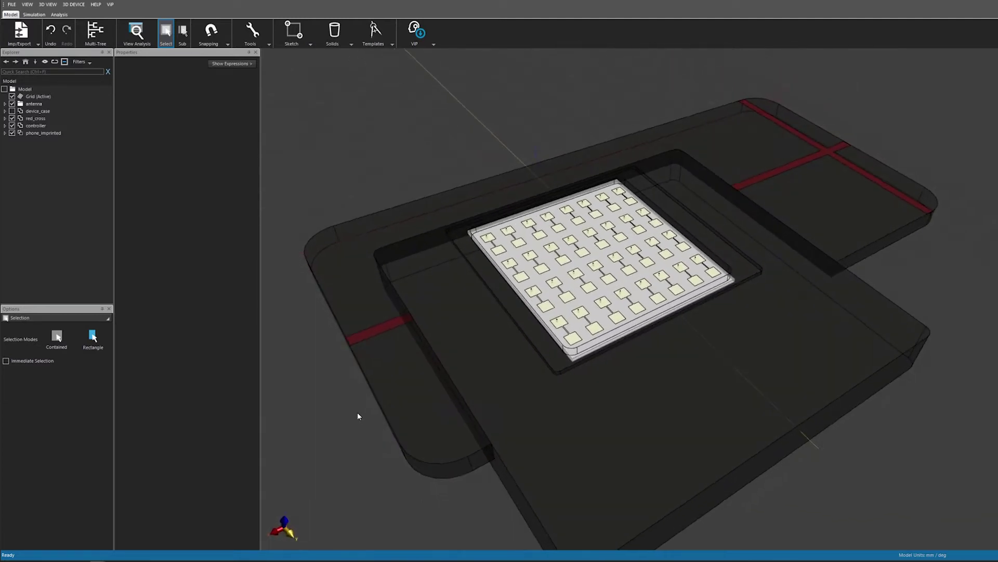
scroll(354, 410, up, 6)
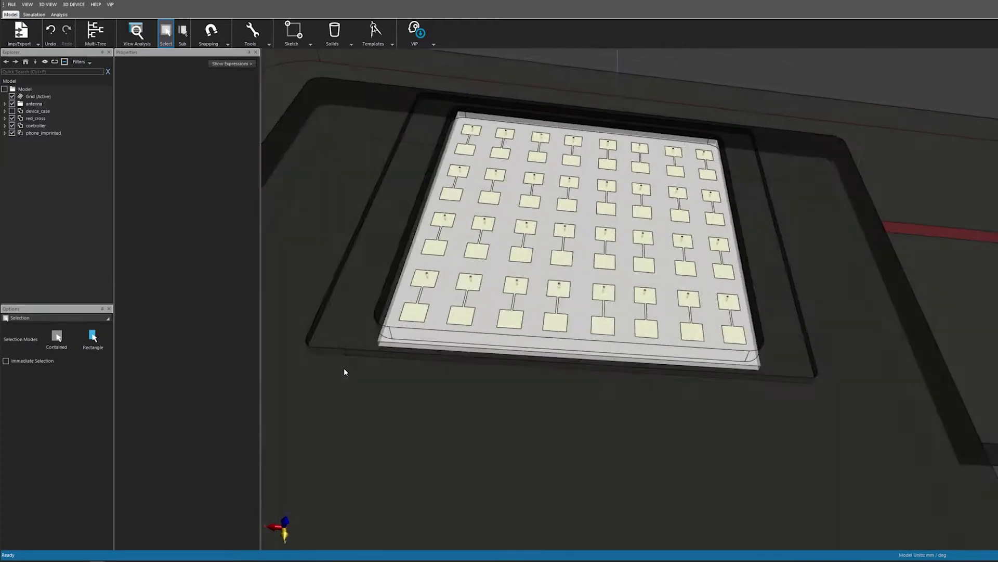
scroll(314, 327, up, 5)
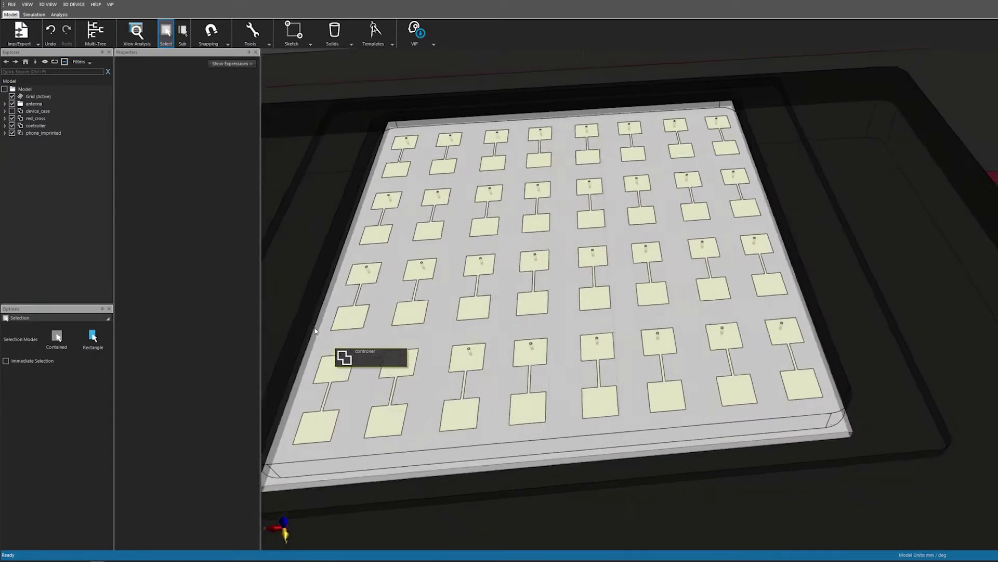
scroll(315, 330, down, 4)
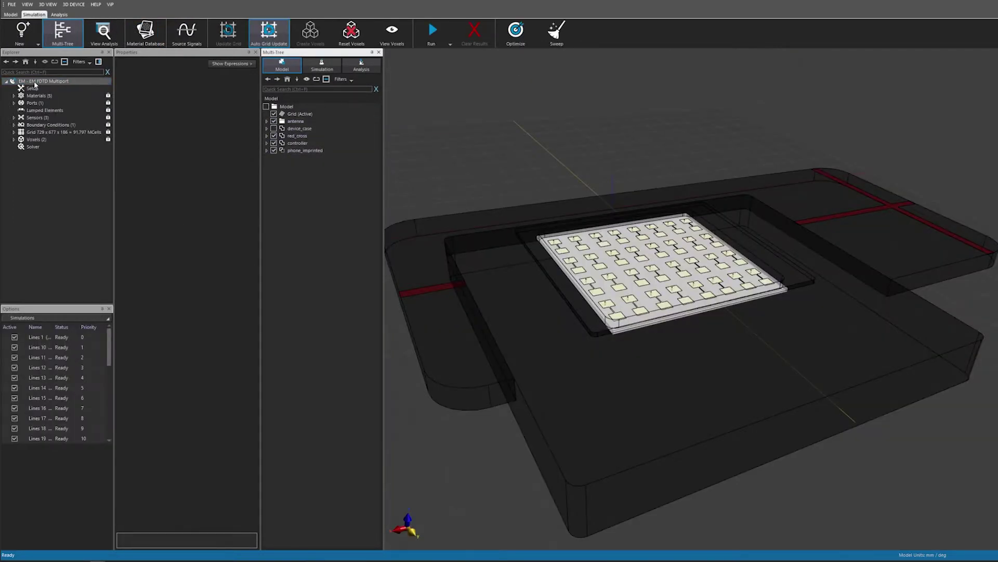
Review the materials, edge port settings and 729 × 677 × 186 grid lines, then show the voxel settings.
click(14, 96)
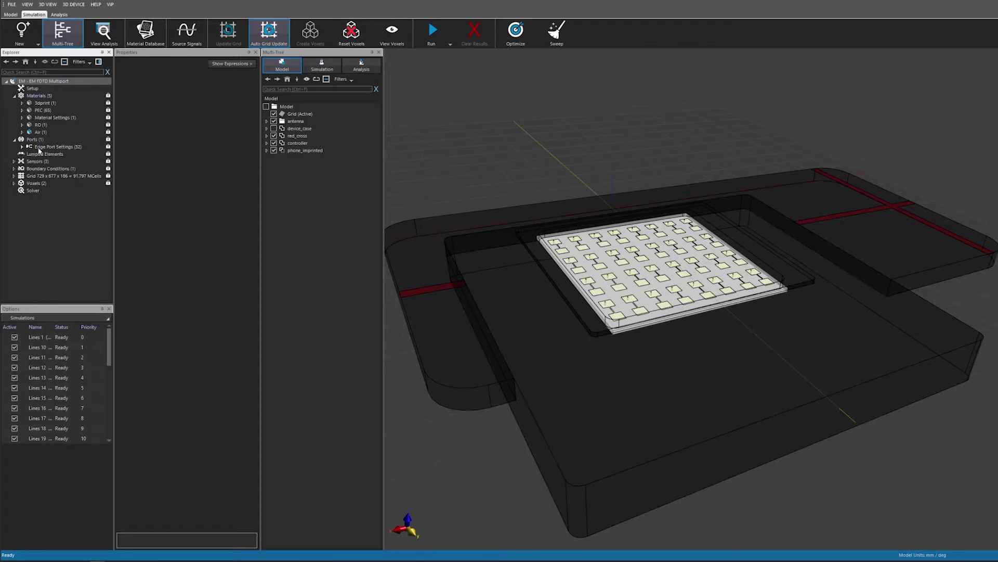
click(40, 147)
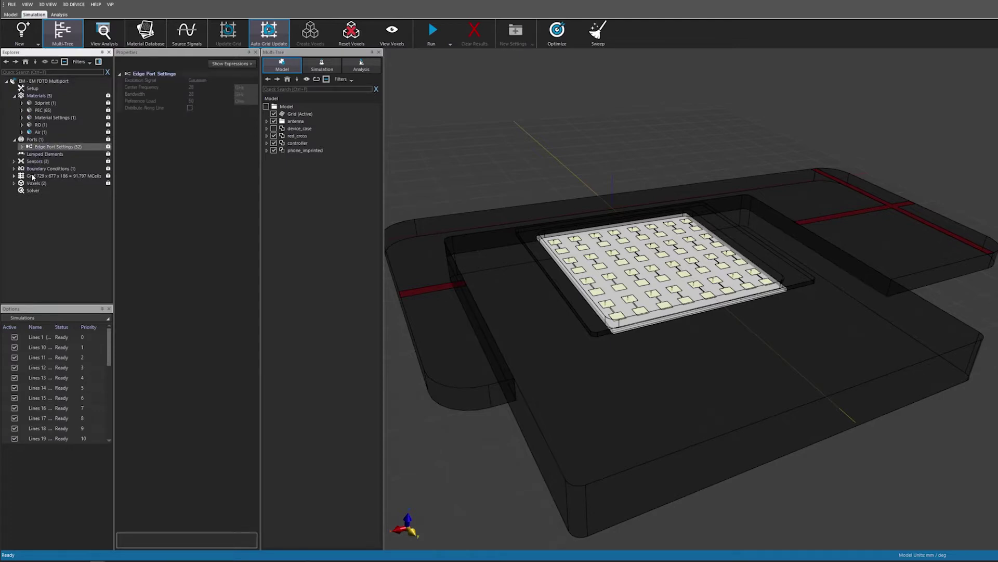
click(32, 177)
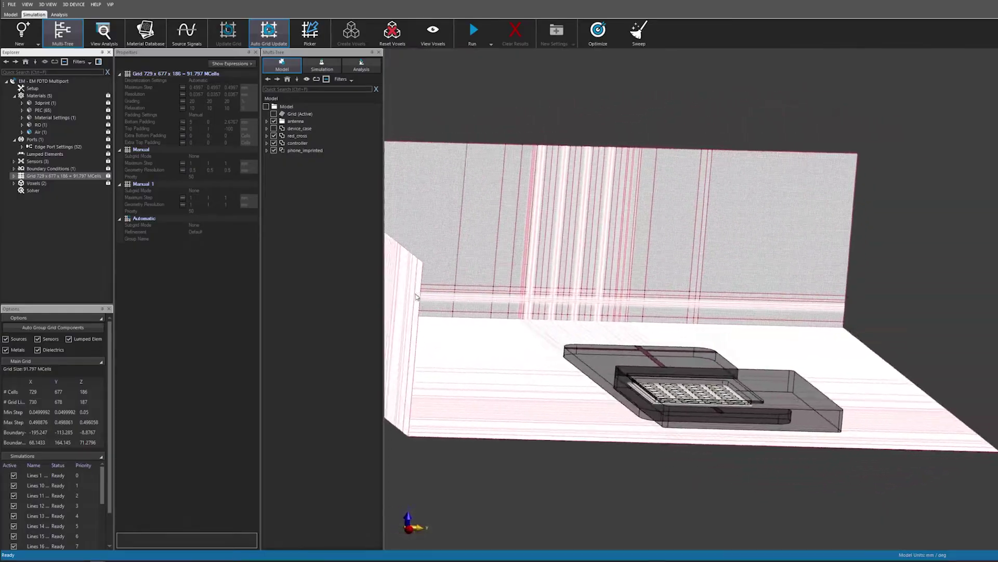
scroll(676, 287, up, 5)
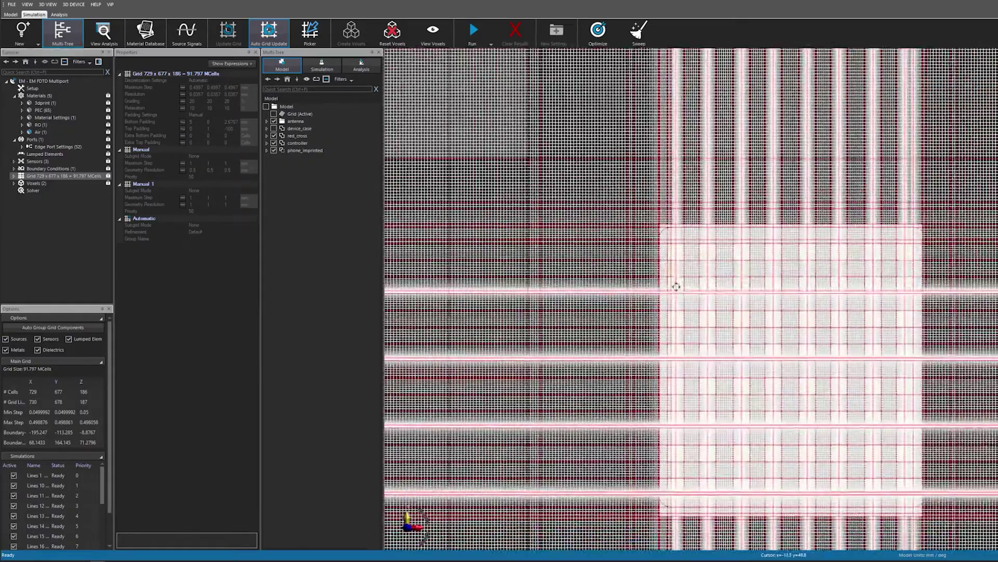
scroll(654, 261, up, 3)
middle_drag(653, 261, 497, 90)
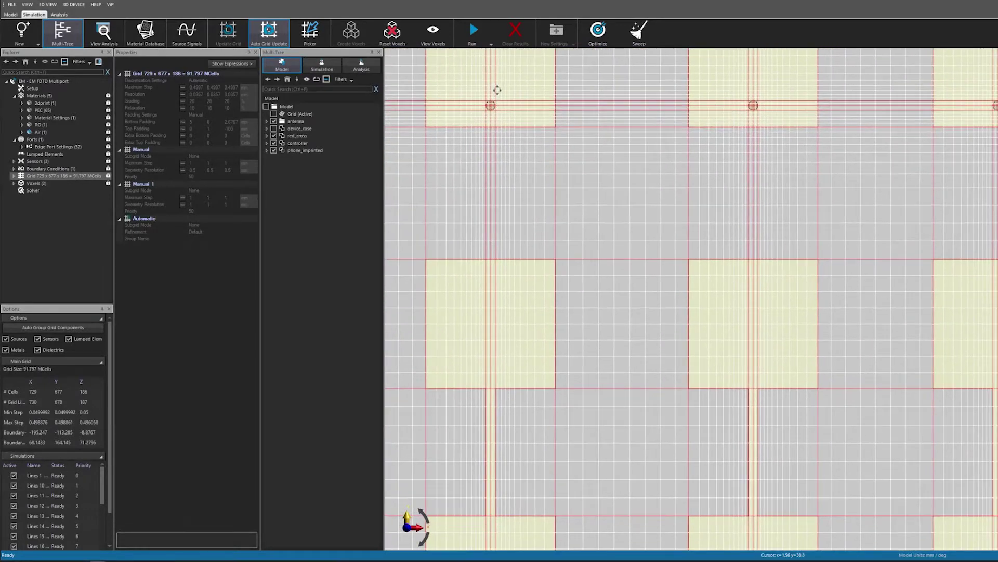
click(35, 184)
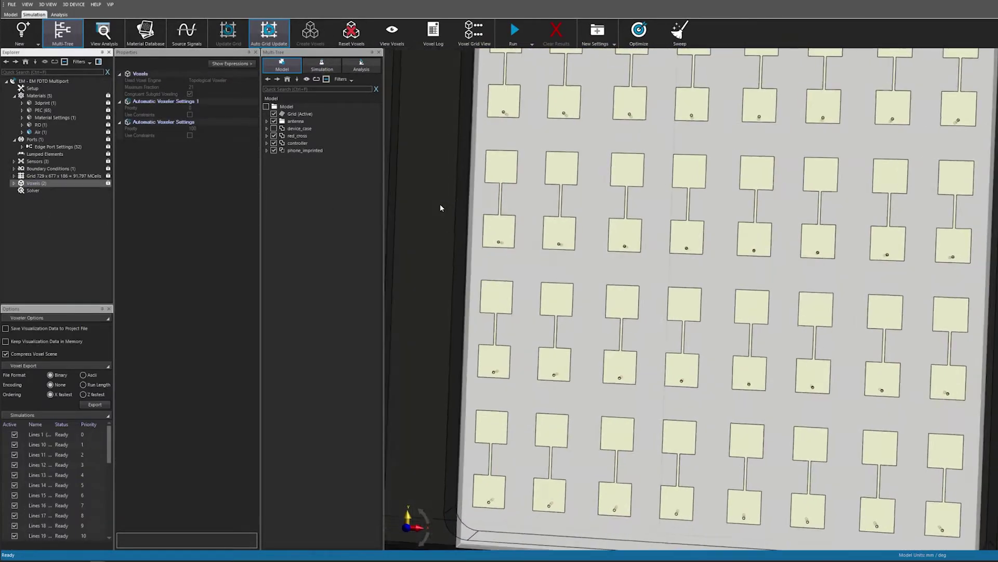
Display the voxelized array model in the 3D view.
click(391, 36)
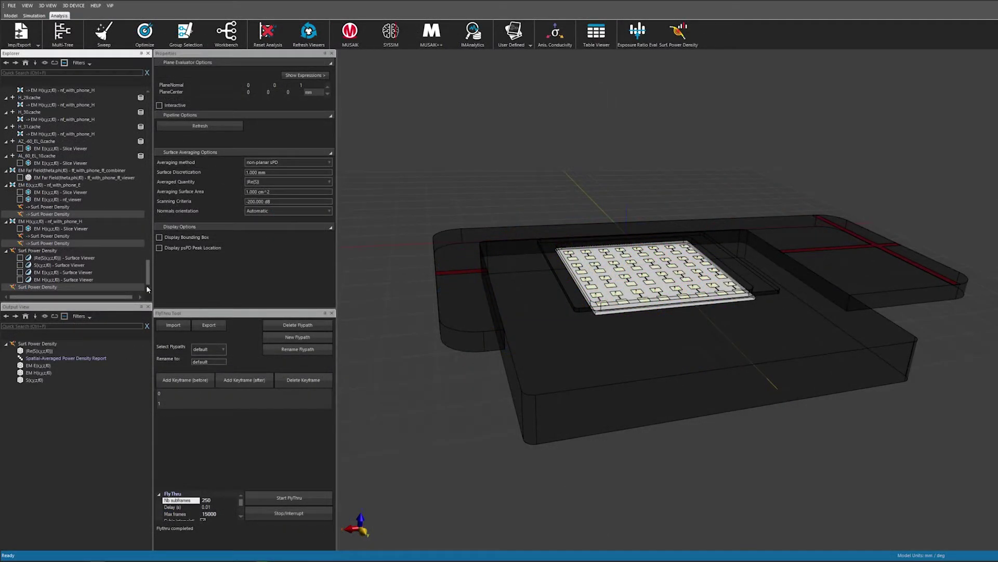
Enable the interactive evaluation plane and drag it above the array to PlaneCenter z ≈ 4.6.
click(159, 106)
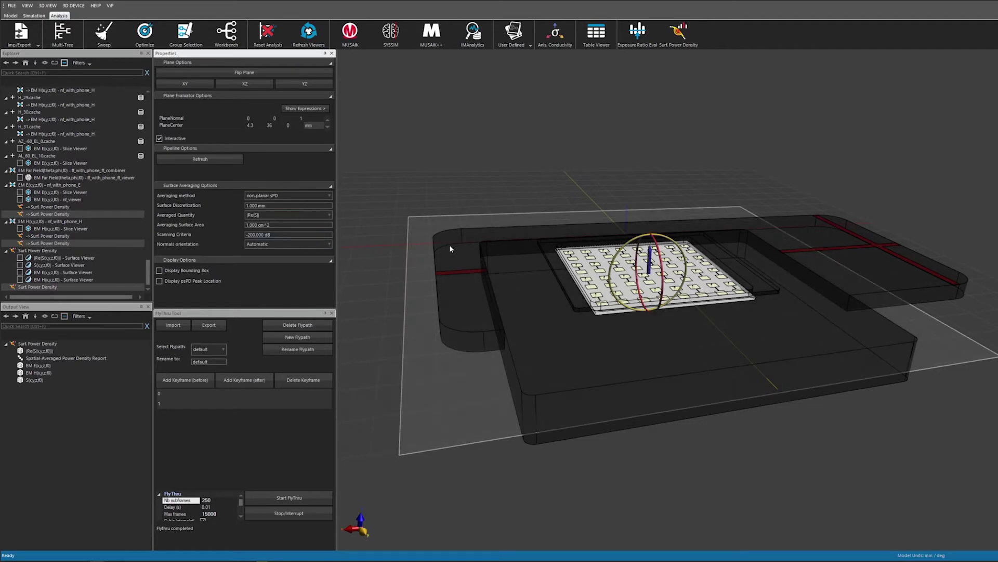
drag(651, 265, 659, 291)
middle_drag(658, 291, 680, 265)
drag(680, 265, 685, 255)
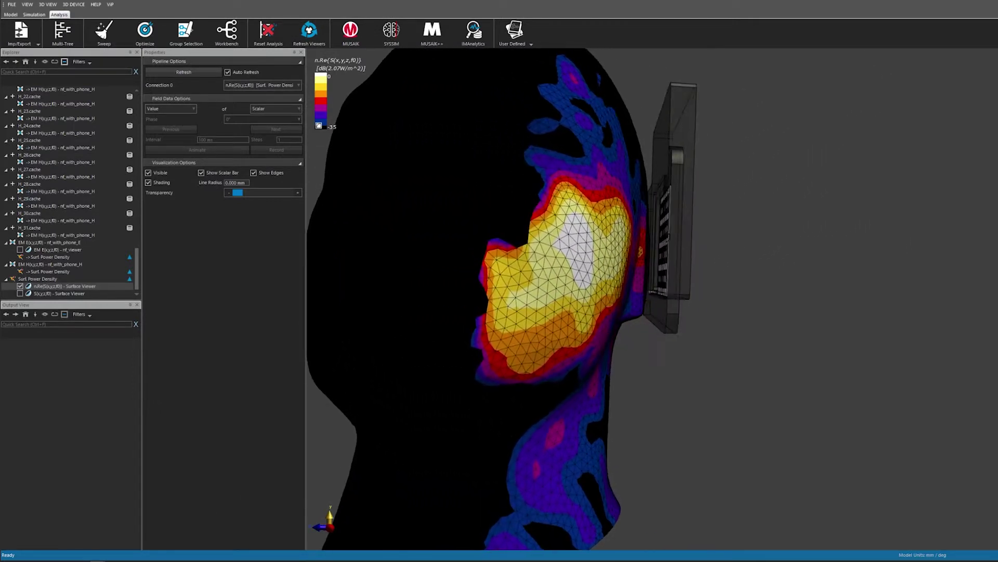
Show the H-field and |Re(S)| plots, hide the E-field plot, and select the sPD evaluator.
click(20, 286)
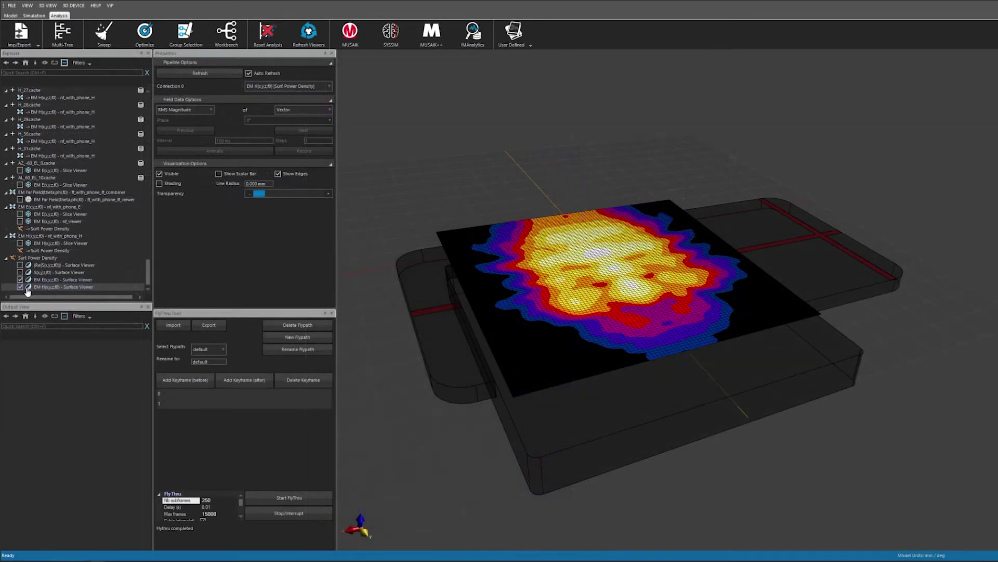
click(20, 279)
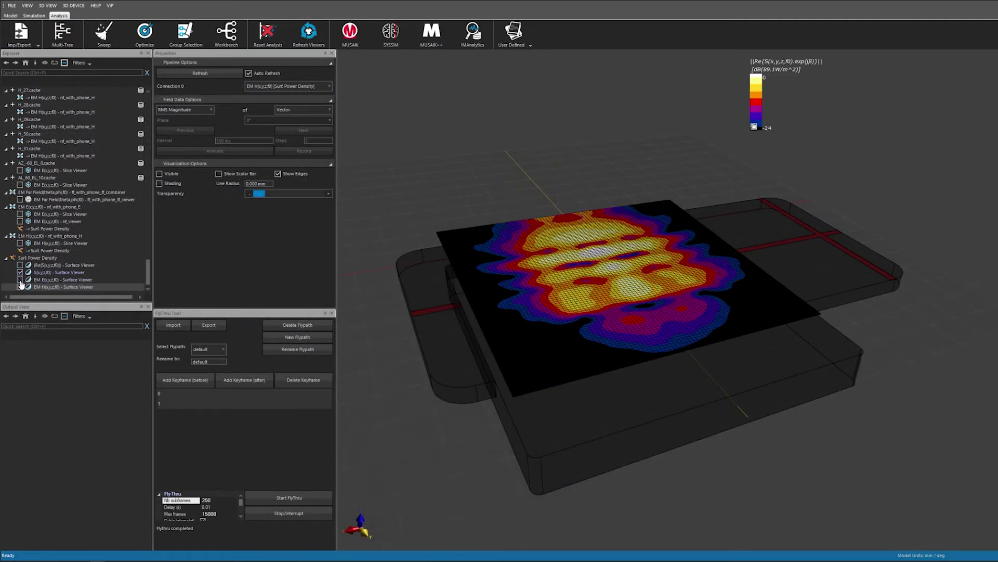
click(20, 266)
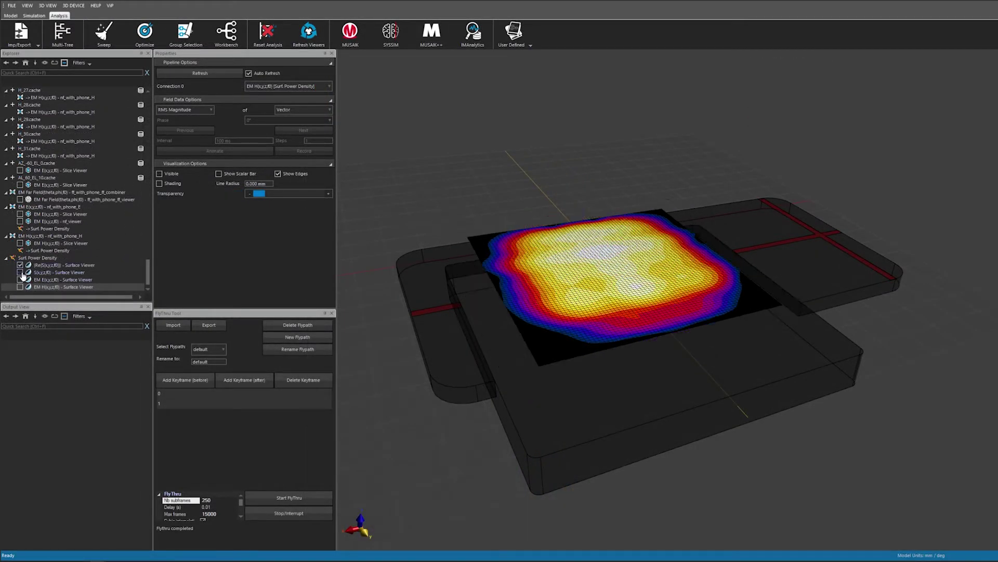
click(58, 258)
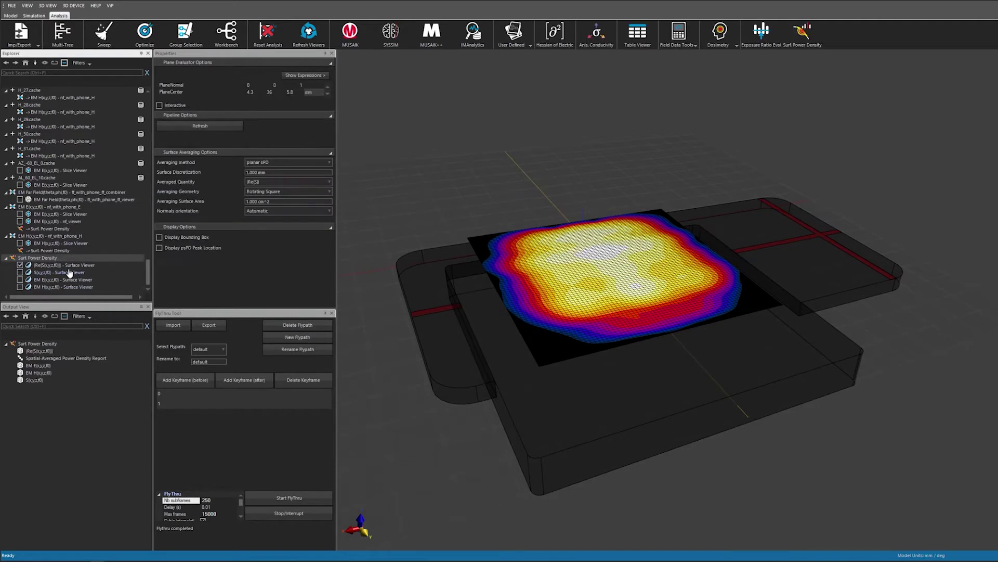
Try surface discretization values 5 and 0.5 with recomputes, then recompute at 1.000 mm.
click(265, 173)
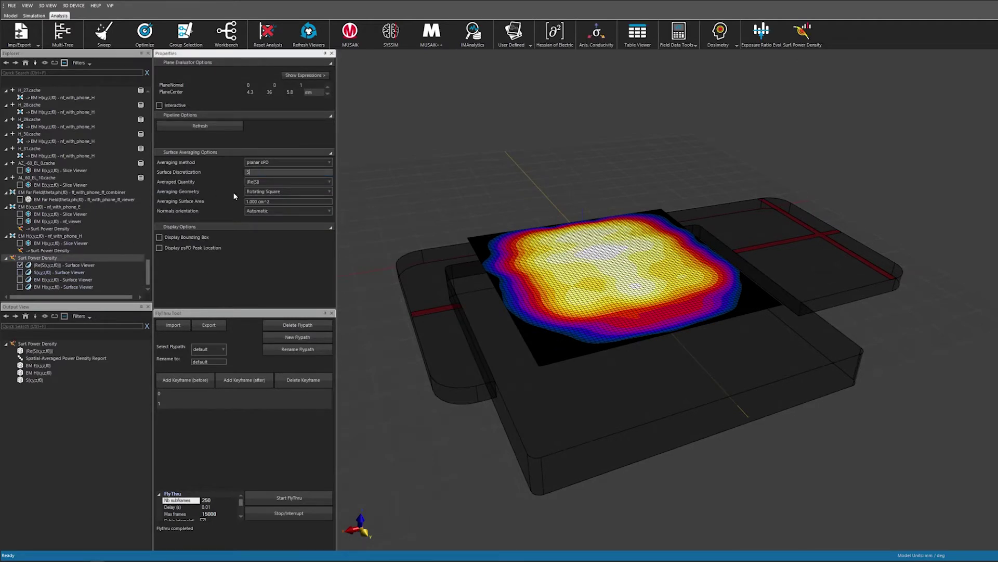
text(5)
key(Return)
click(307, 37)
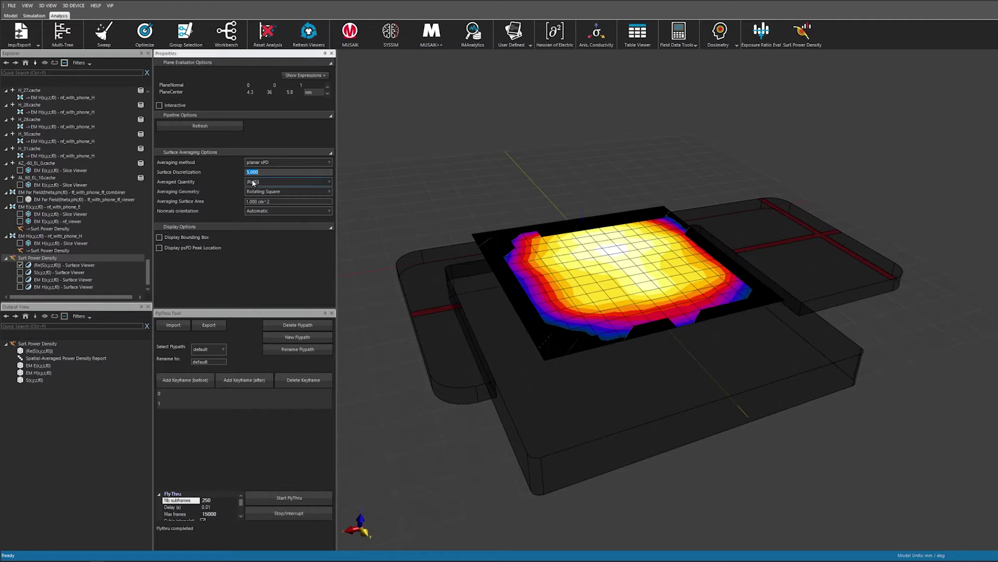
click(310, 36)
text(0.5)
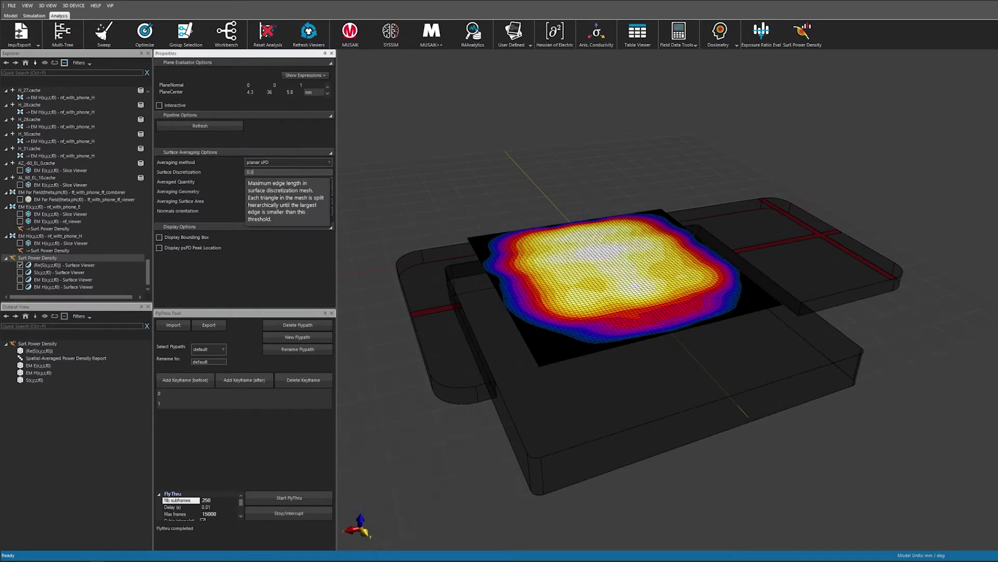
key(Return)
click(309, 36)
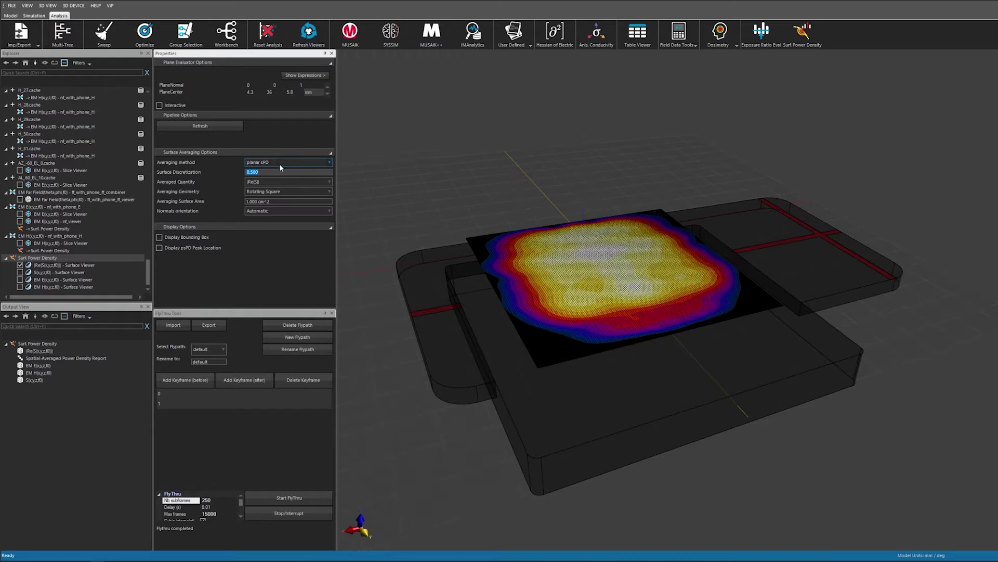
click(303, 50)
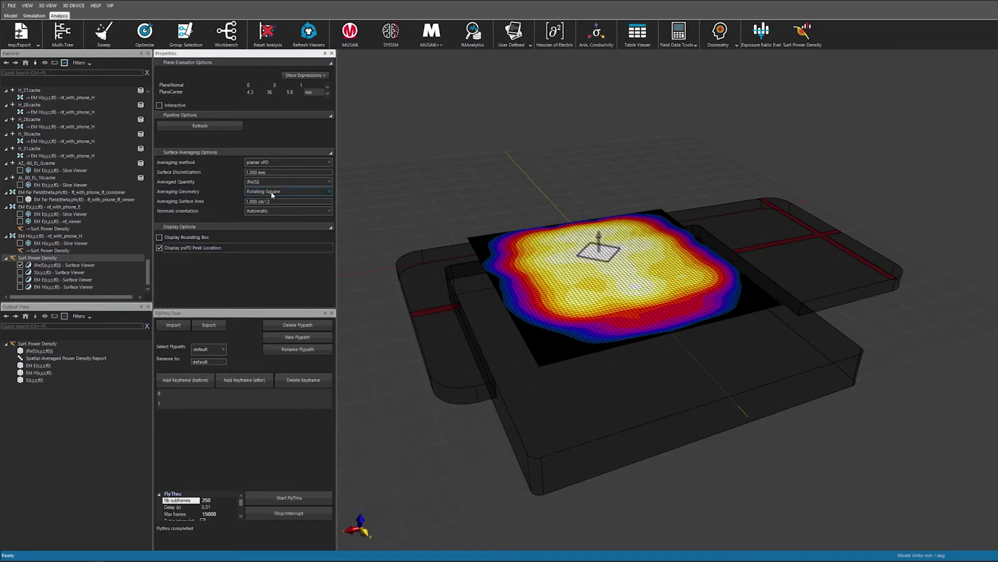
Switch averaging geometry between circle and rotating square with redraws, ending on circle.
click(260, 211)
click(314, 43)
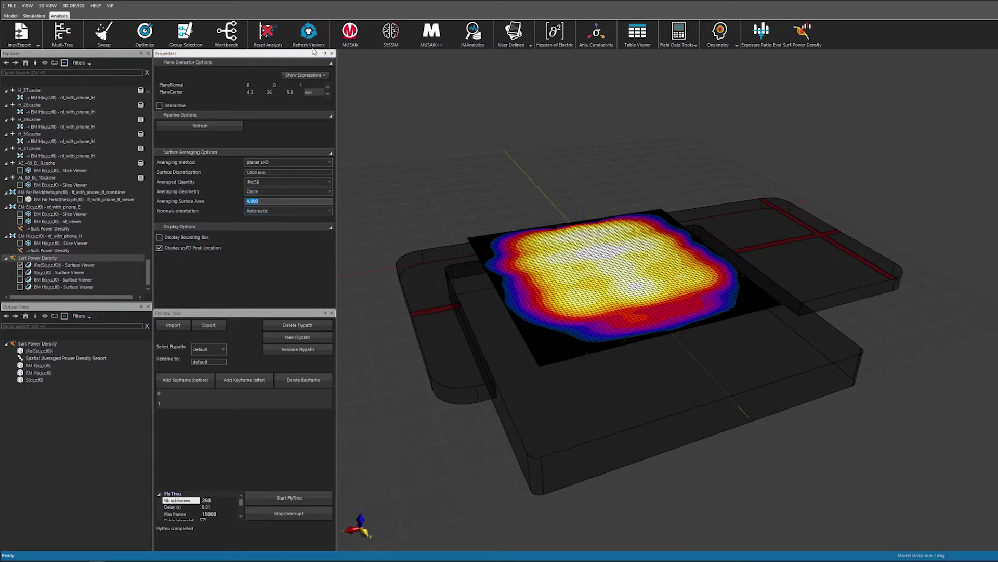
click(312, 42)
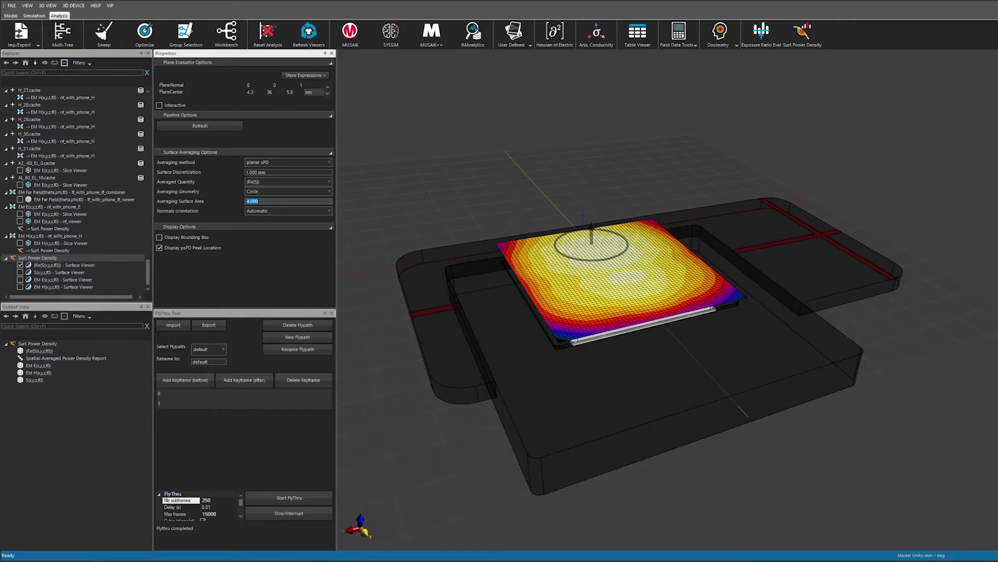
click(257, 192)
click(257, 198)
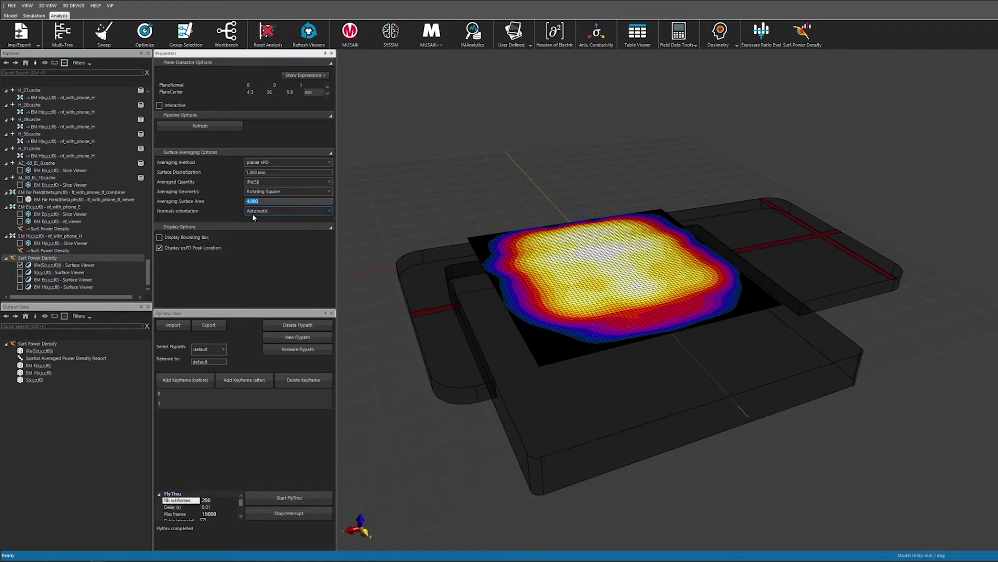
click(313, 42)
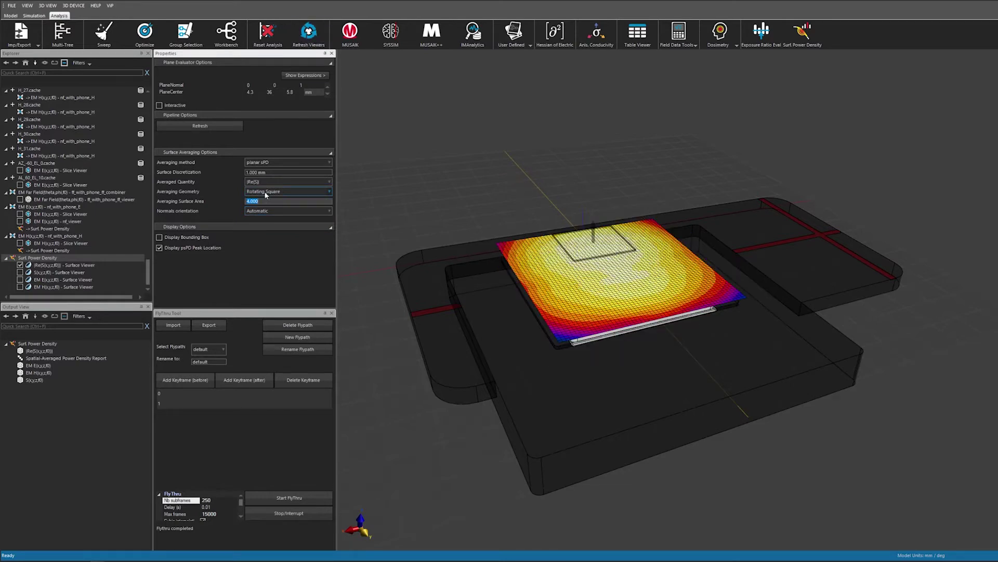
click(265, 192)
click(261, 210)
click(305, 35)
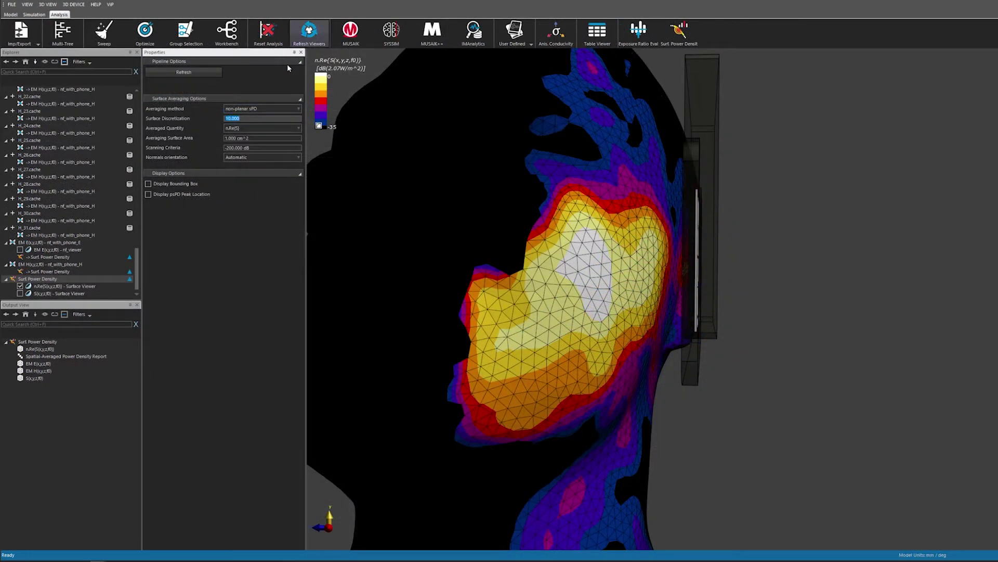
Recompute the head surface with surface discretization 5, then 2, then 1.
key(Return)
text(2)
key(Return)
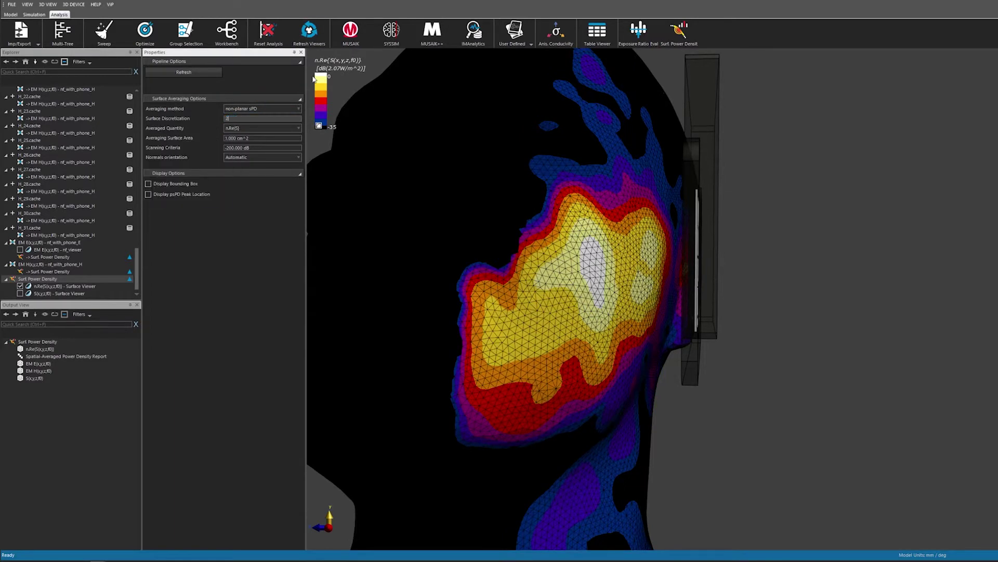
text(1)
key(Return)
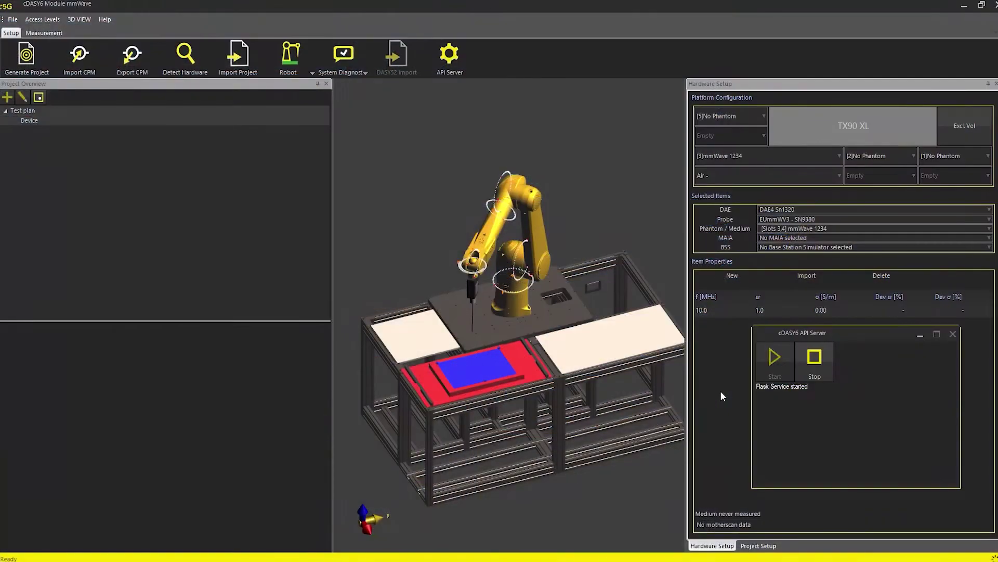
Bring up the SPEAG AL antenna window from the taskbar.
mouse_move(601, 561)
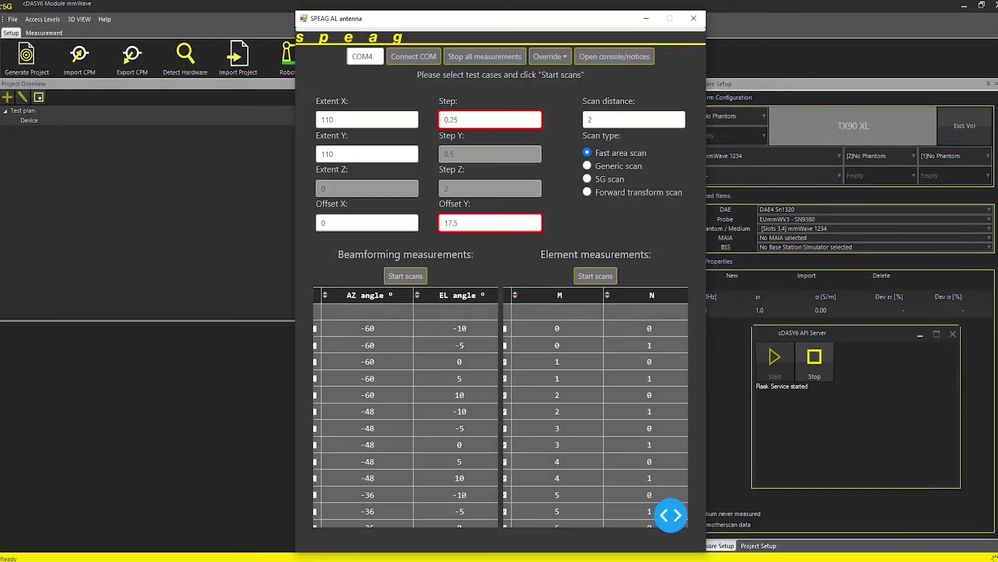
Start the Element measurement scans from the SPEAG AL antenna GUI.
mouse_move(575, 560)
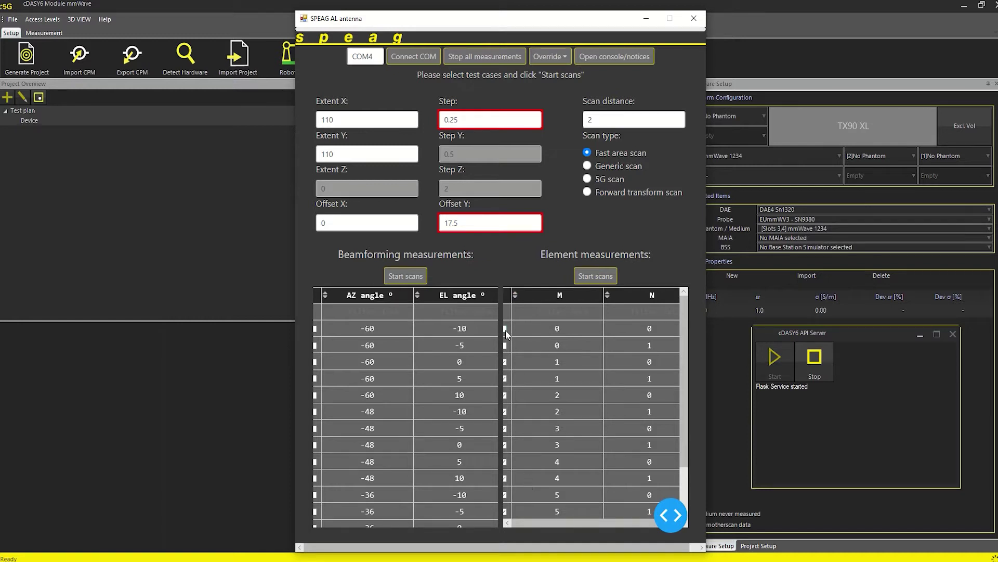
scroll(507, 348, down, 1)
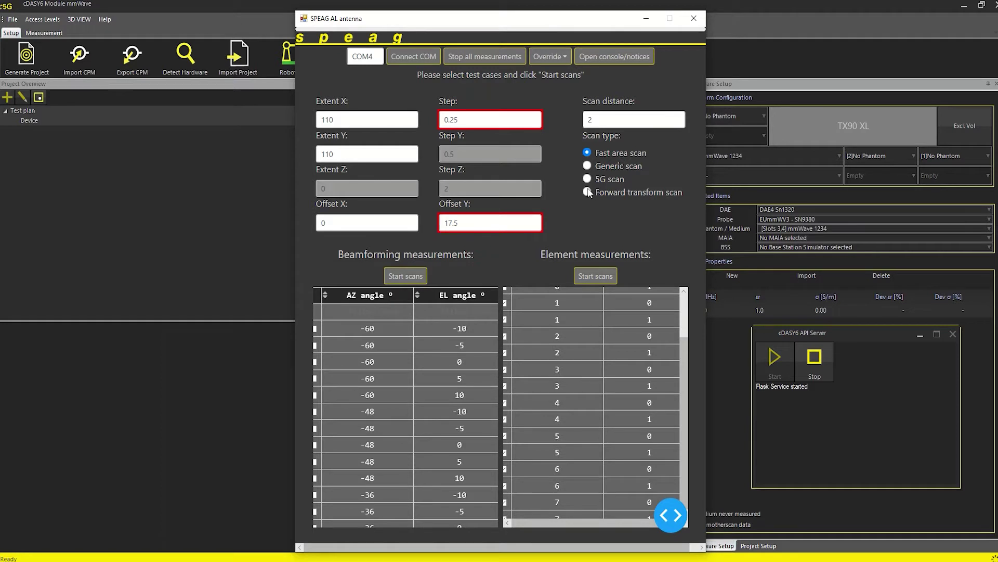
click(596, 277)
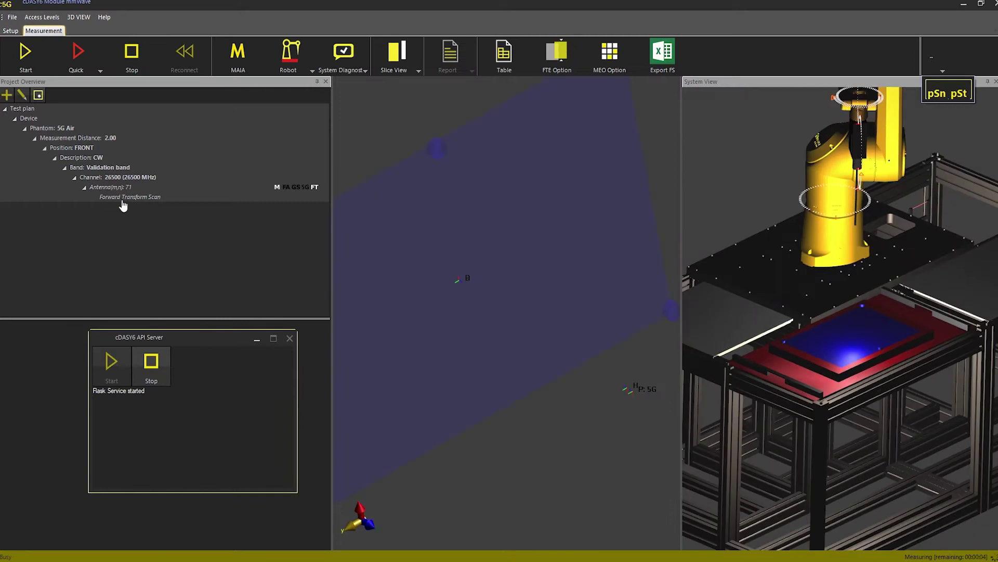
Show the Forward Transform Scan's measurement setup and grid preview from Project Overview.
click(124, 197)
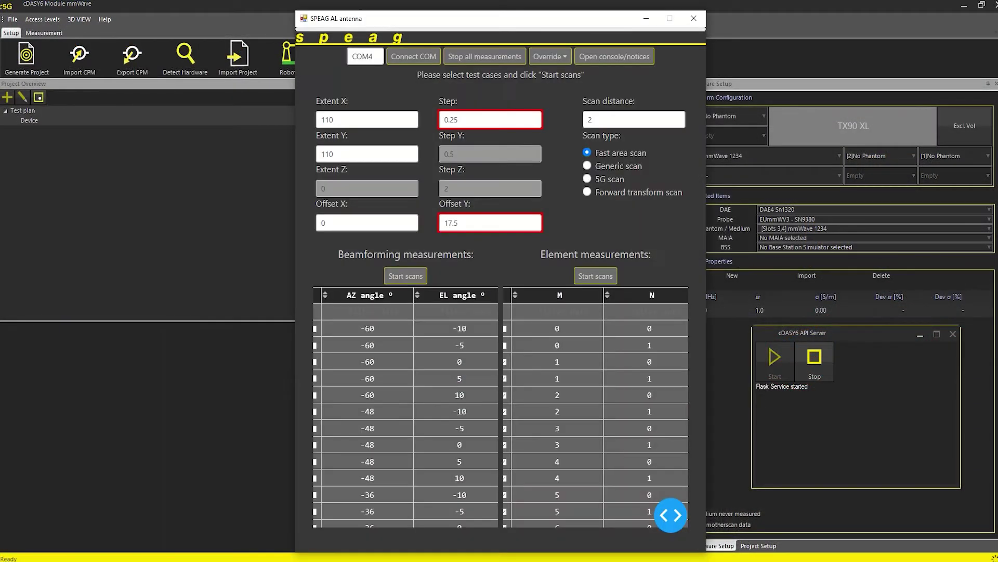
In the SPEAG AL window, choose Forward transform scan and start the Element measurement scans.
mouse_move(575, 559)
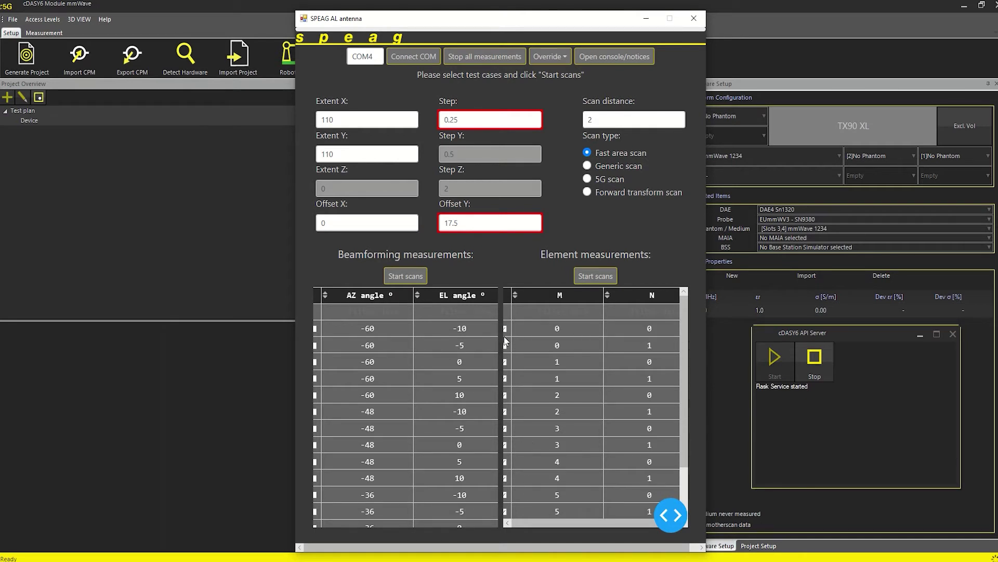
scroll(506, 347, down, 2)
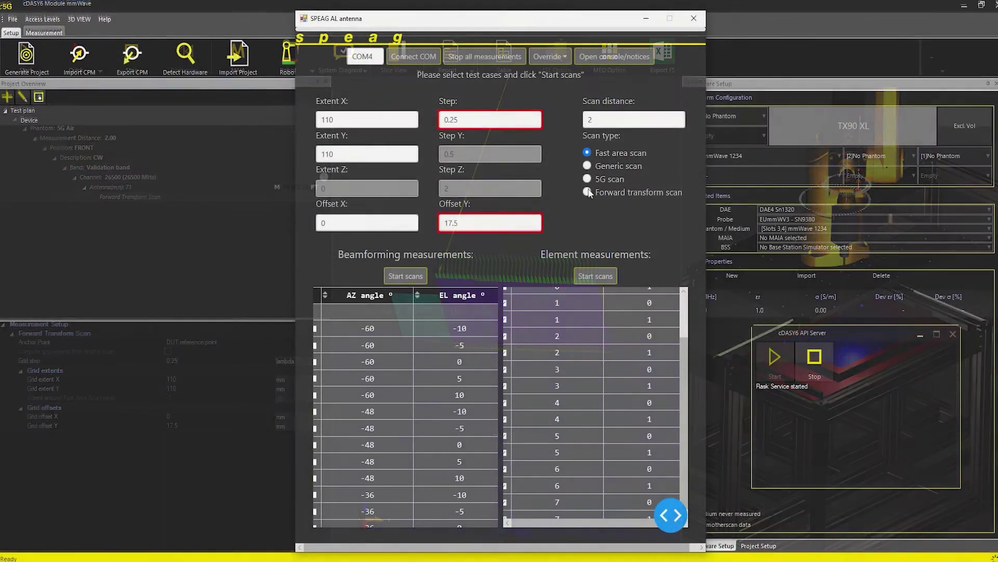
click(587, 192)
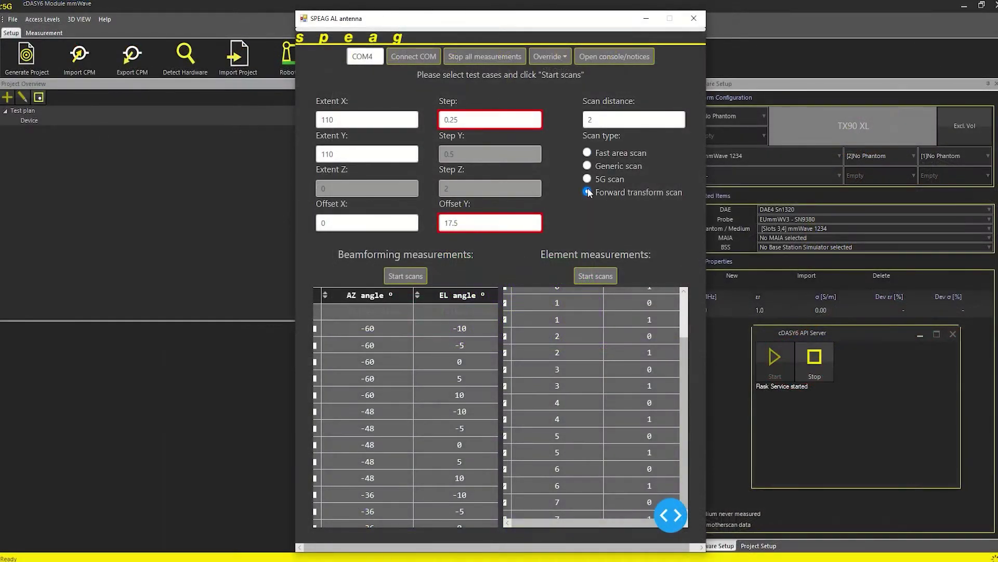
click(595, 276)
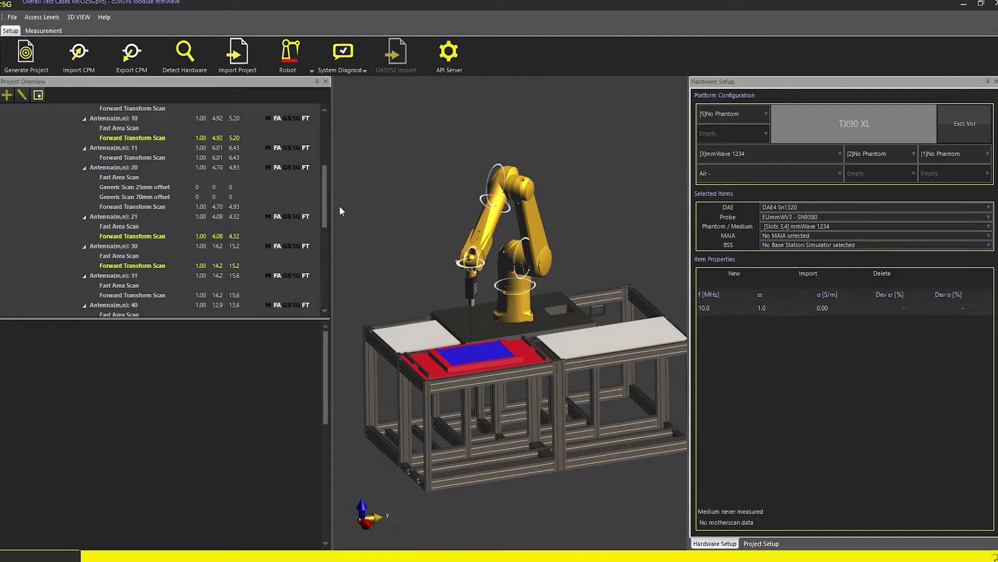
In the Measurement workspace, bring up the Maximum Exposure Optimizer options for the antenna-element scans.
drag(326, 216, 327, 202)
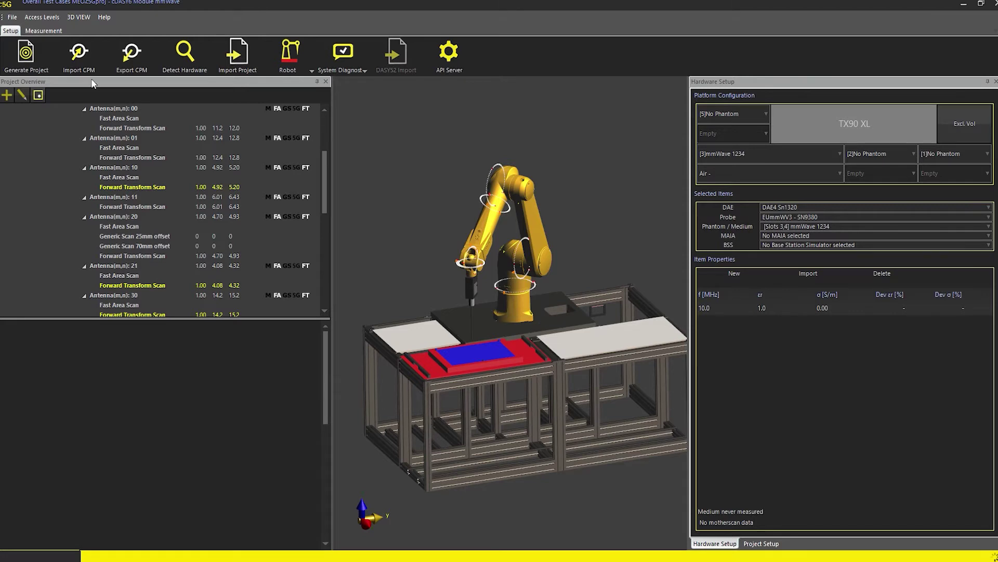
click(52, 32)
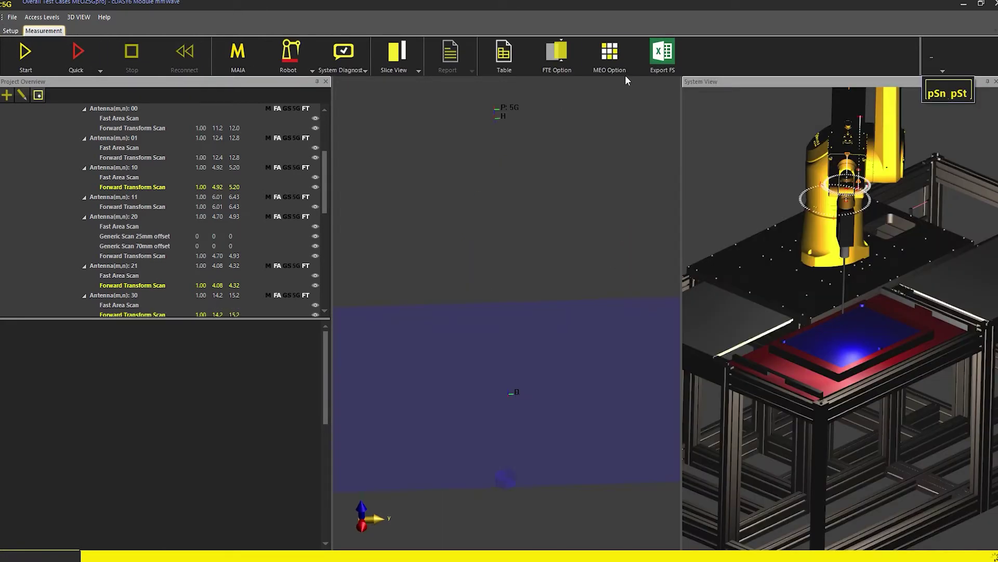
click(614, 57)
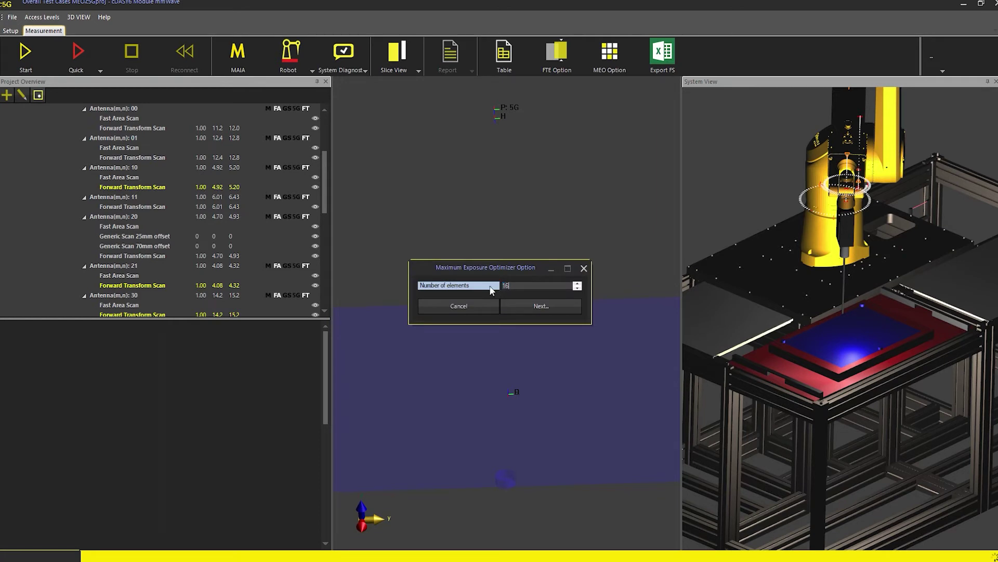
Add the antenna forward transform scans, including Antennas 20, 21 and 50, as evaluation inputs.
click(533, 305)
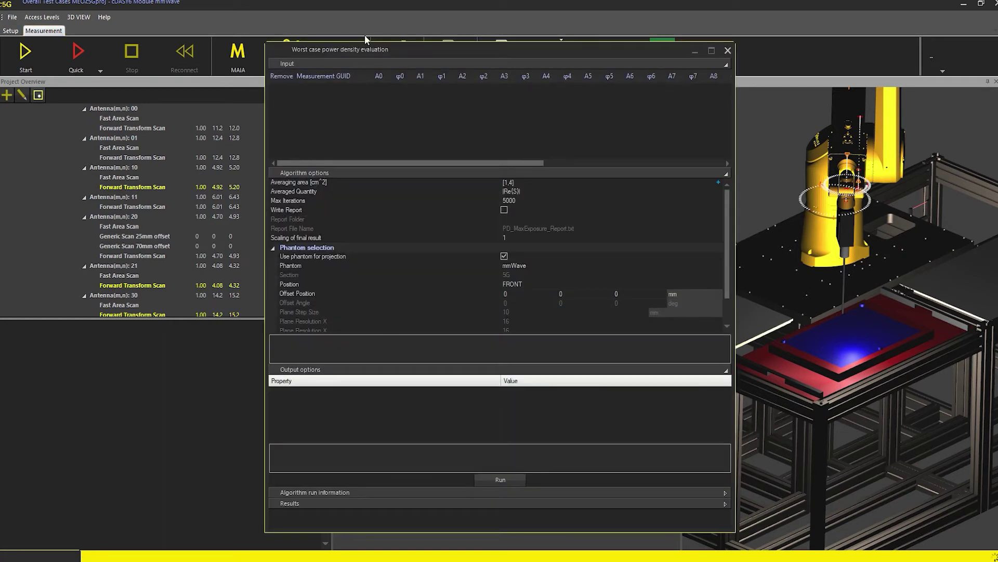
drag(413, 45, 493, 47)
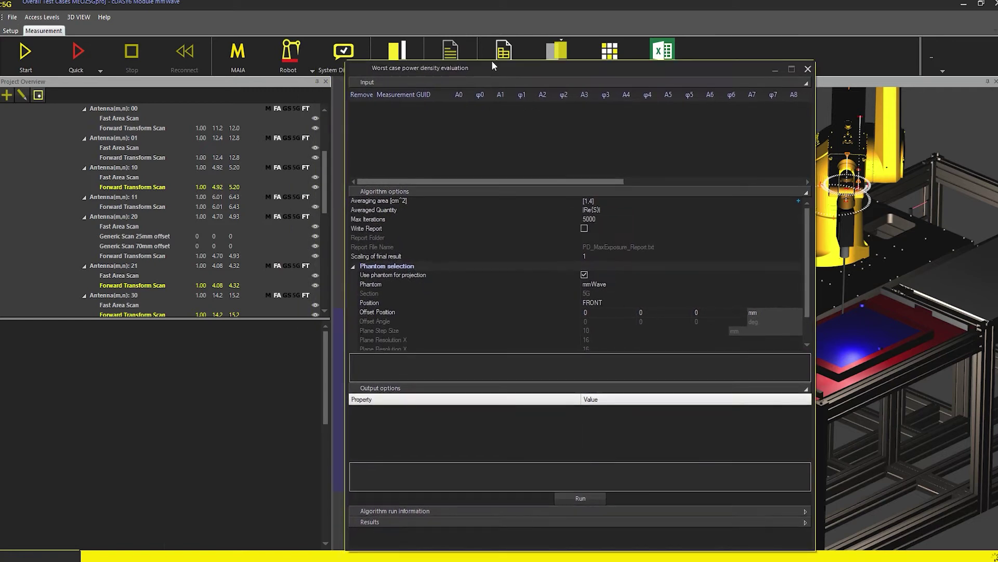
drag(159, 128, 416, 91)
drag(140, 157, 395, 105)
drag(132, 187, 395, 119)
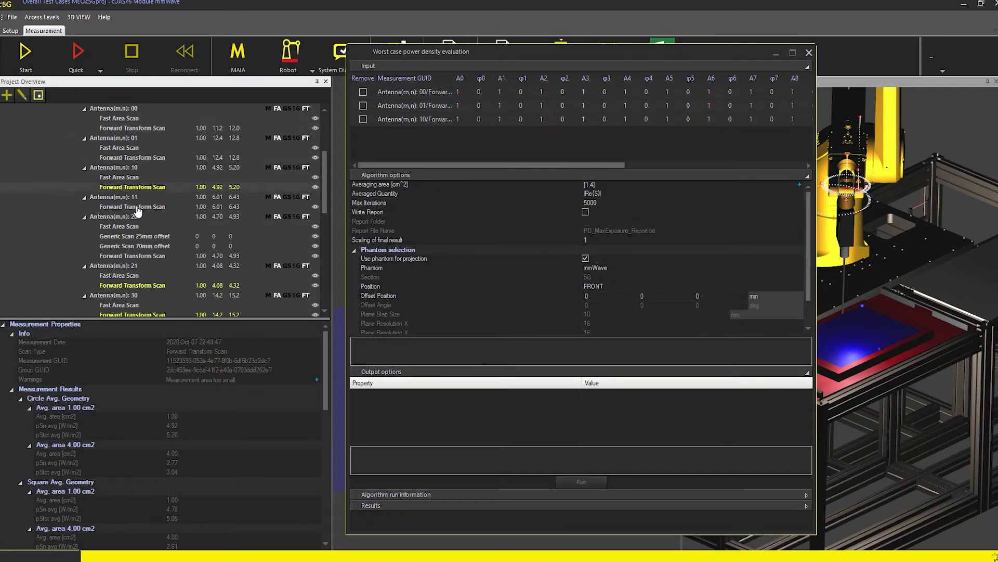
drag(133, 207, 396, 133)
drag(133, 255, 359, 151)
drag(133, 285, 395, 151)
drag(325, 182, 325, 221)
drag(133, 305, 400, 156)
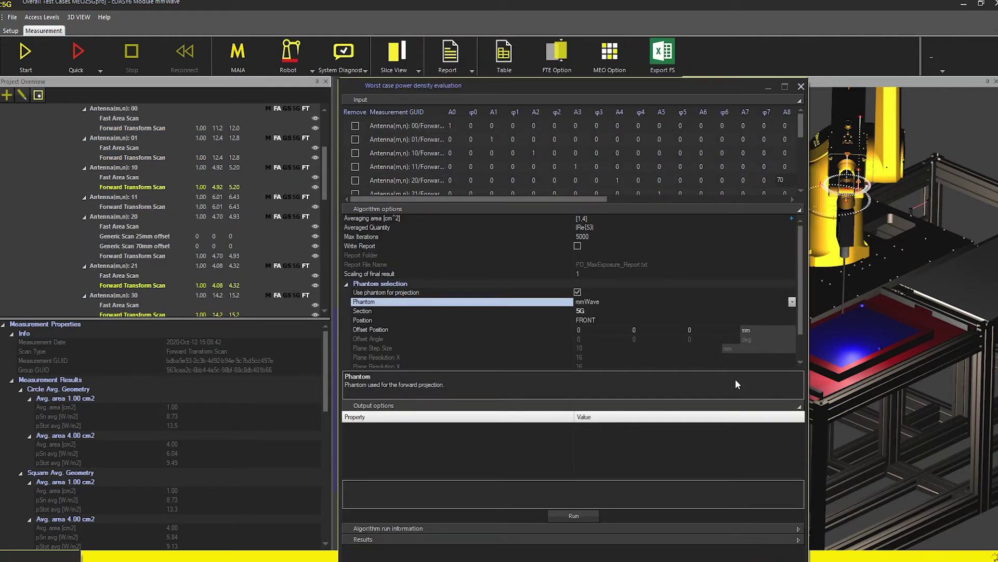
Project onto the mmWave Head phantom's Right Head section and run the worst-case power density evaluation.
click(791, 301)
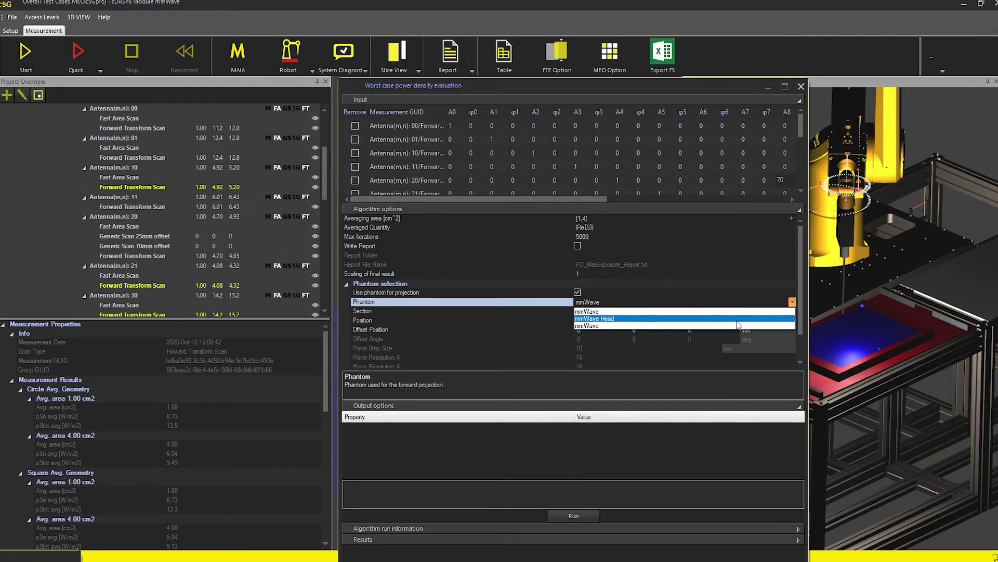
click(737, 320)
click(688, 313)
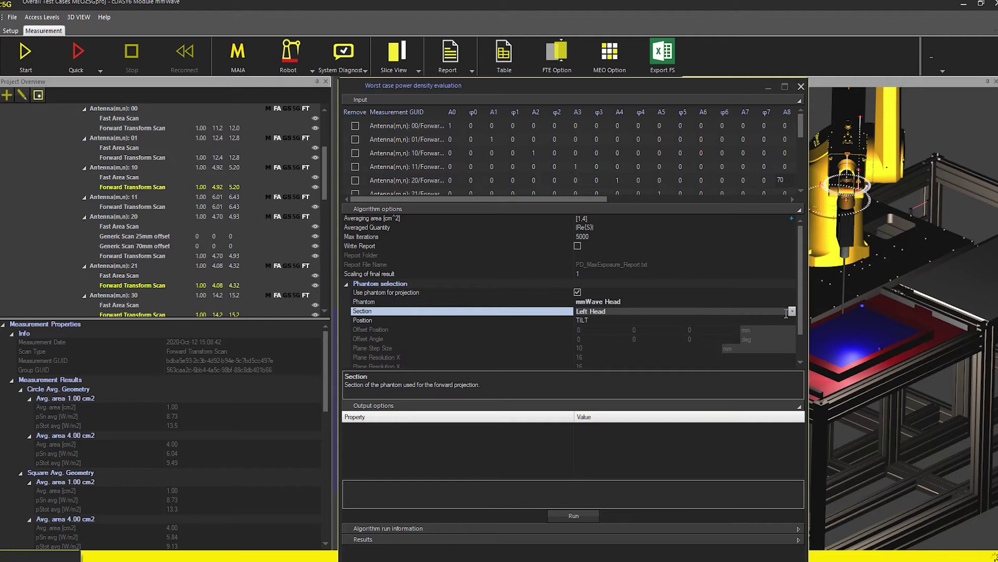
click(690, 326)
click(647, 320)
click(574, 516)
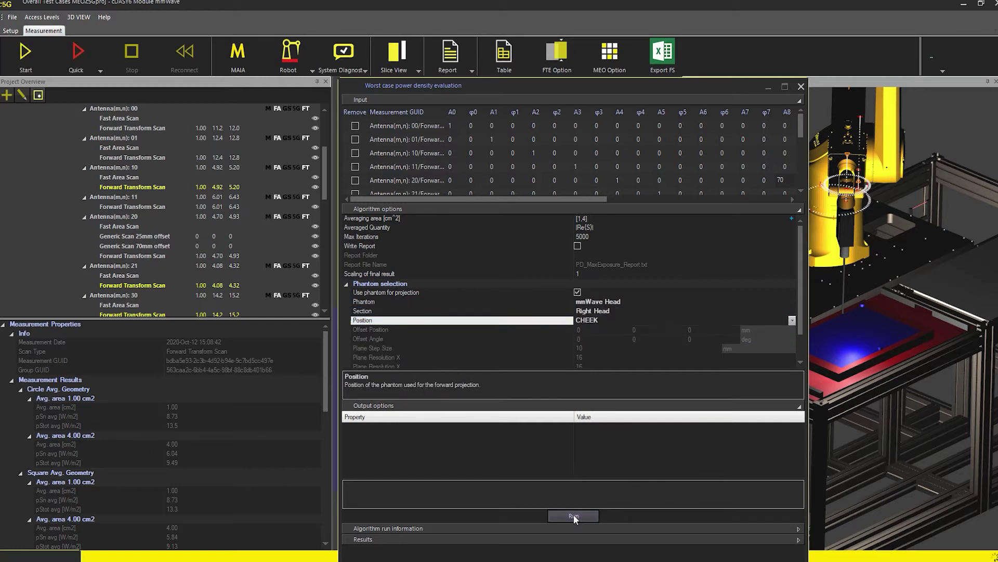